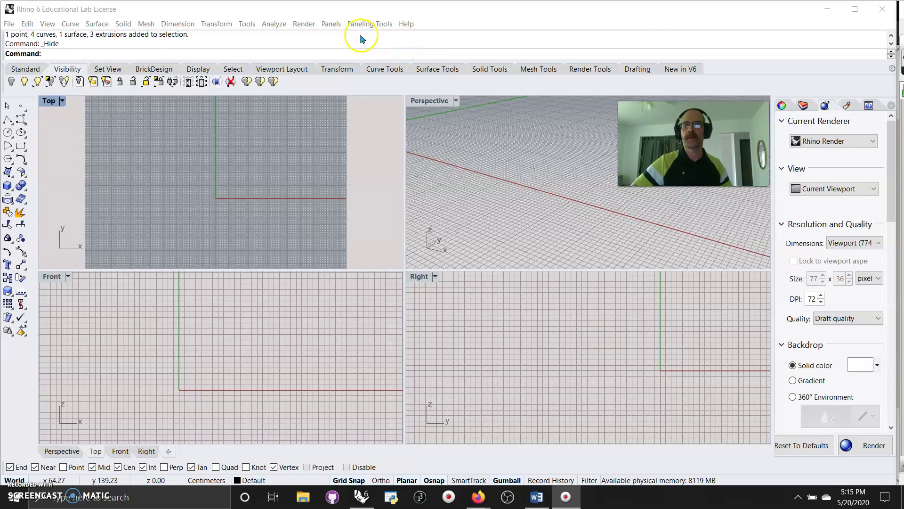
Step: Open the document properties to look over the available settings categories, and close them without changes
left_click(8, 23)
left_click(47, 219)
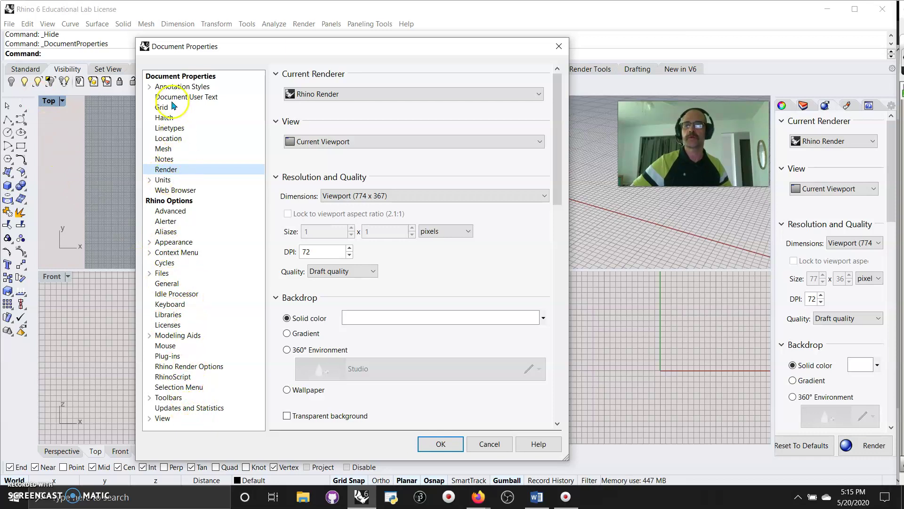
left_click(558, 47)
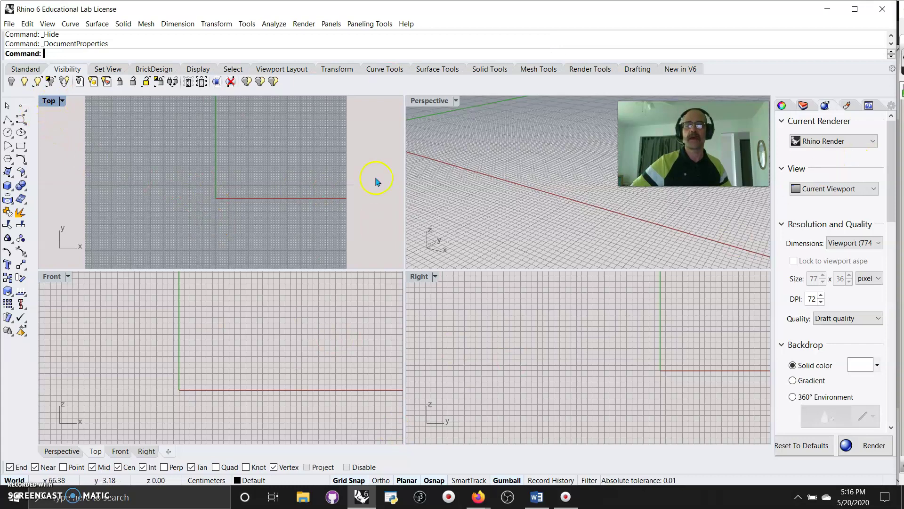
Step: Orbit the Perspective view and pan the Top, Front and Right views around the origin axes
right_click_drag(529, 165, 520, 191)
left_click(430, 244)
right_click_drag(180, 207, 197, 199)
right_click_drag(204, 393, 216, 377)
right_click_drag(528, 391, 417, 390)
right_click_drag(207, 379, 211, 383)
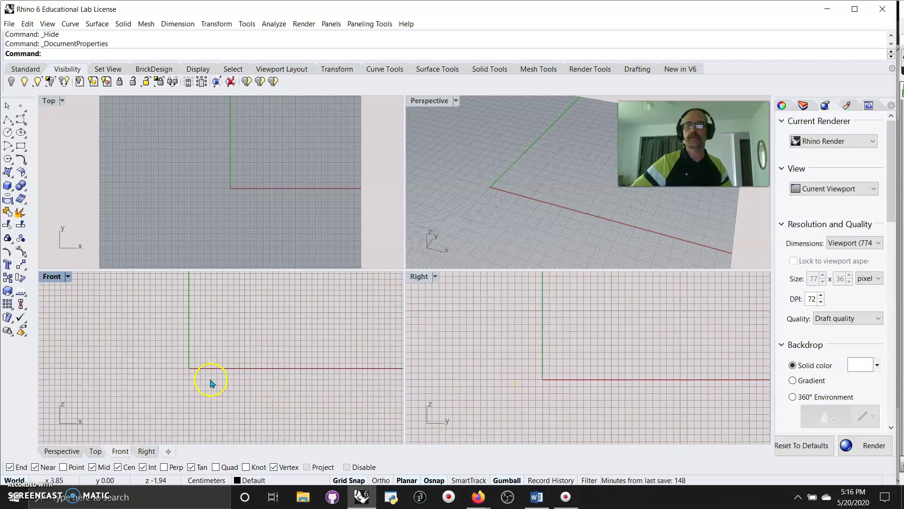
Step: Look through the Right viewport's display modes and Set View options without choosing any
left_click(417, 277)
left_click(469, 329)
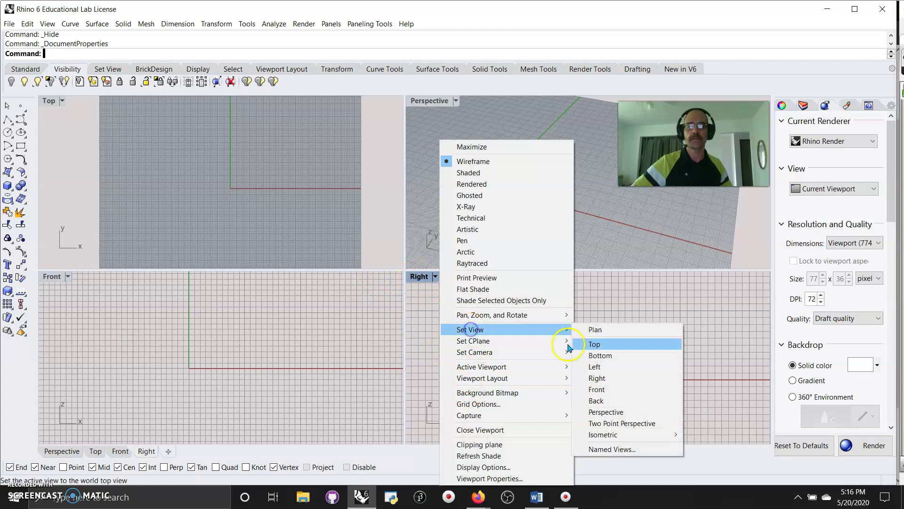
left_click(632, 301)
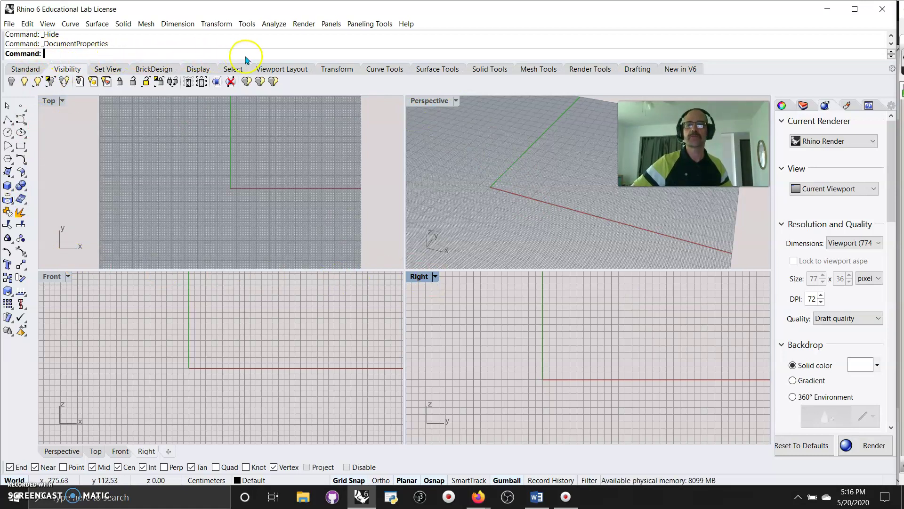
Step: Show all hidden objects and zoom all four viewports to the model extents
left_click(27, 70)
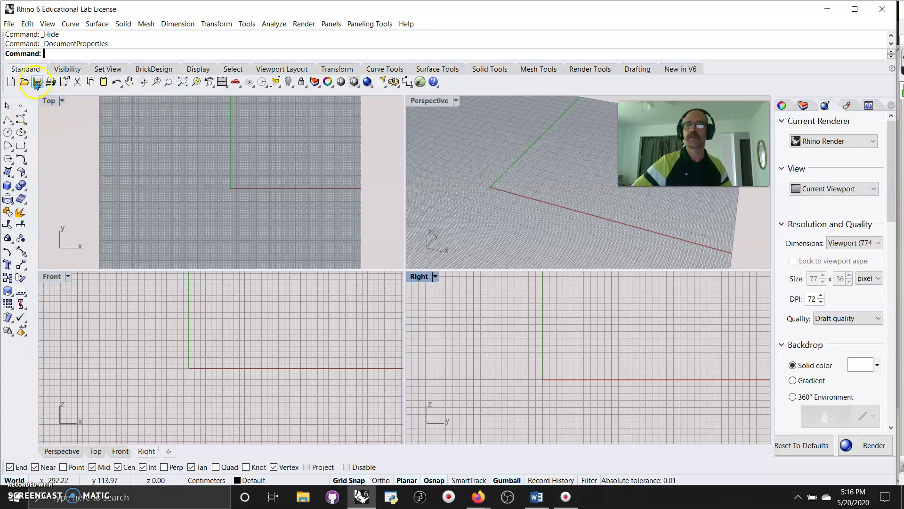
mouse_move(67, 70)
left_mouse_down()
mouse_move(118, 69)
mouse_move(71, 70)
left_mouse_up()
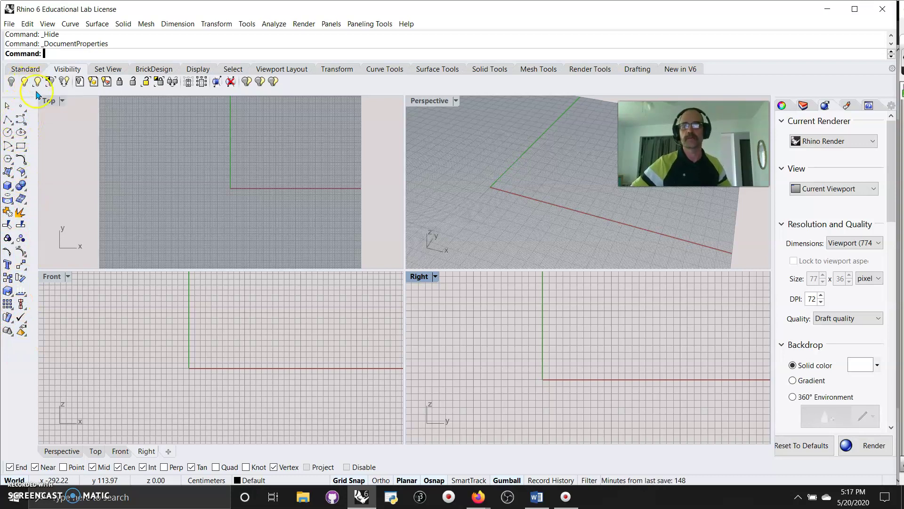
left_click(25, 82)
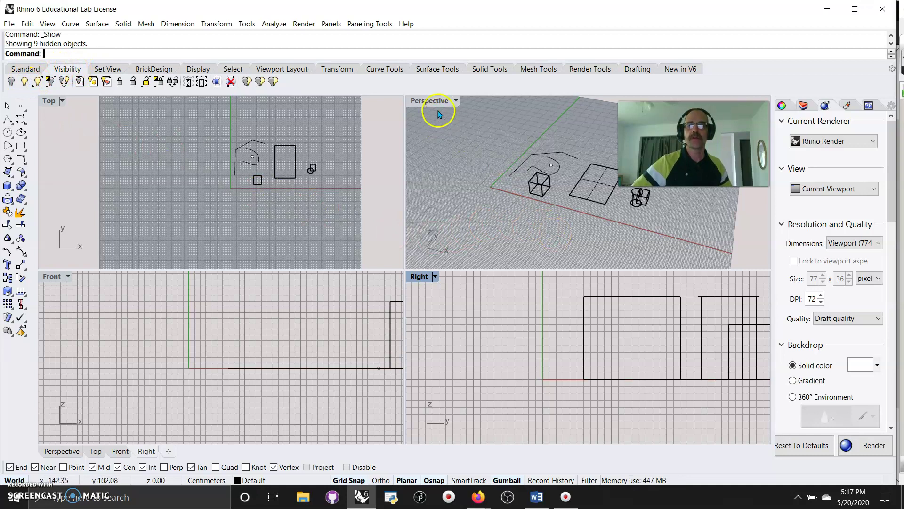
left_click(24, 69)
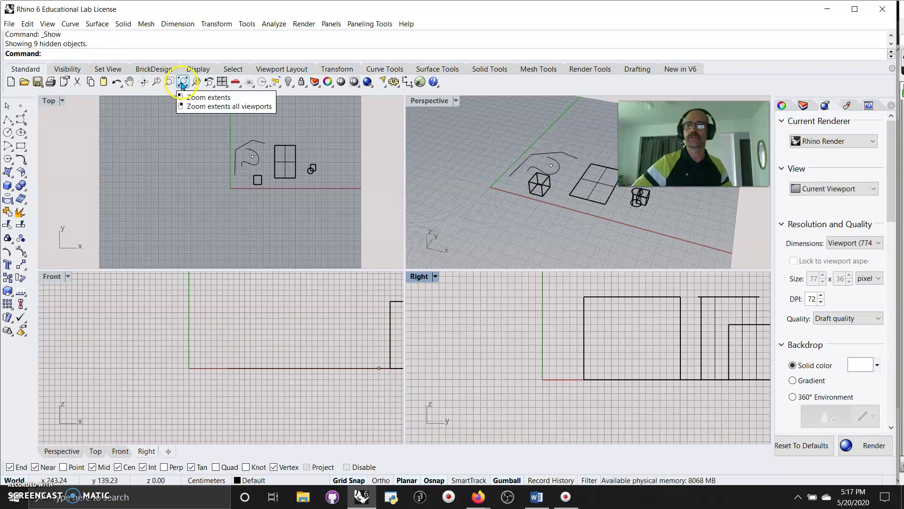
right_click(182, 83)
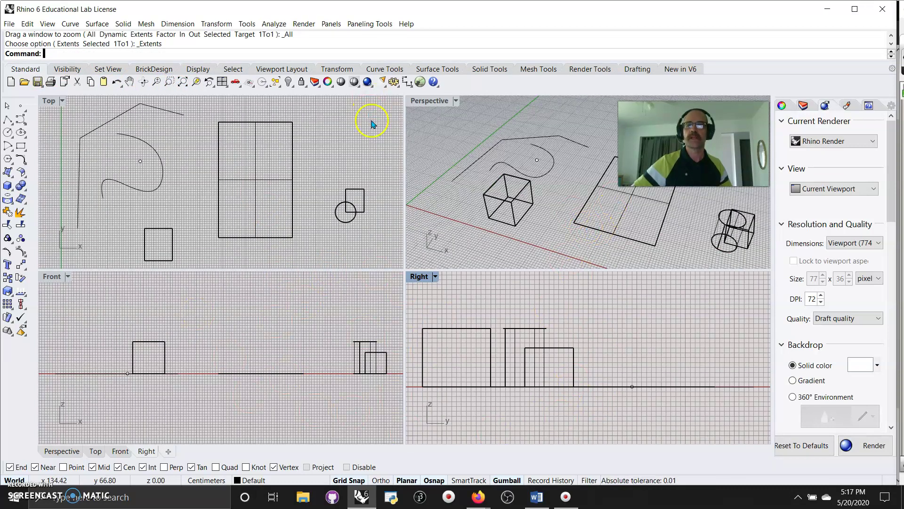
Step: Set the Perspective viewport to Shaded display and the Top viewport to Technical display
left_click(433, 101)
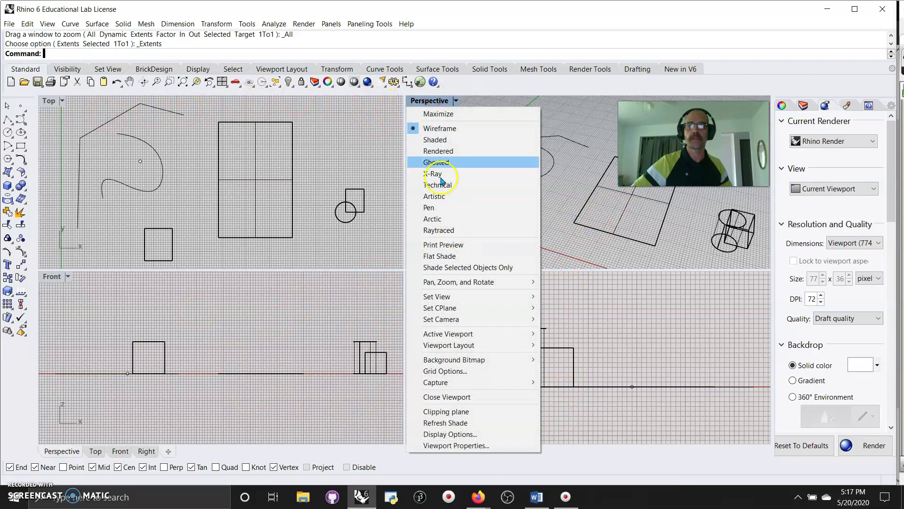
left_click(436, 140)
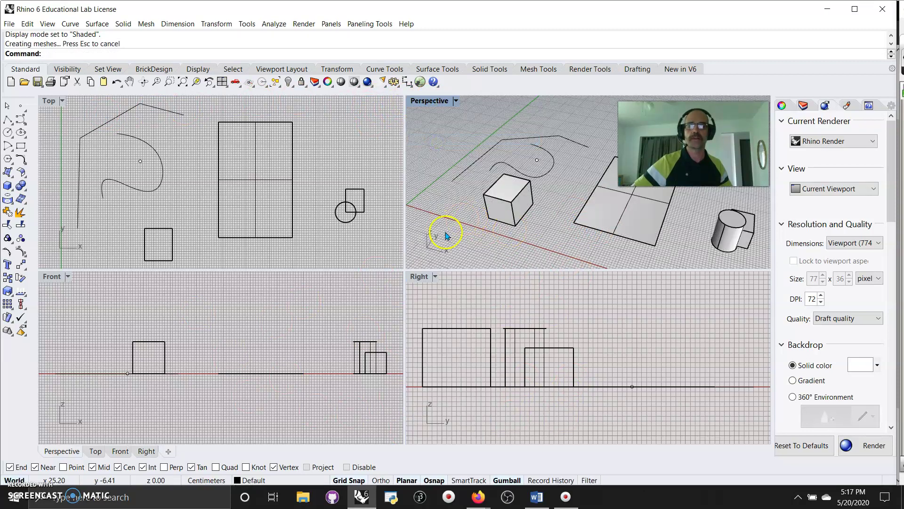
left_click(49, 101)
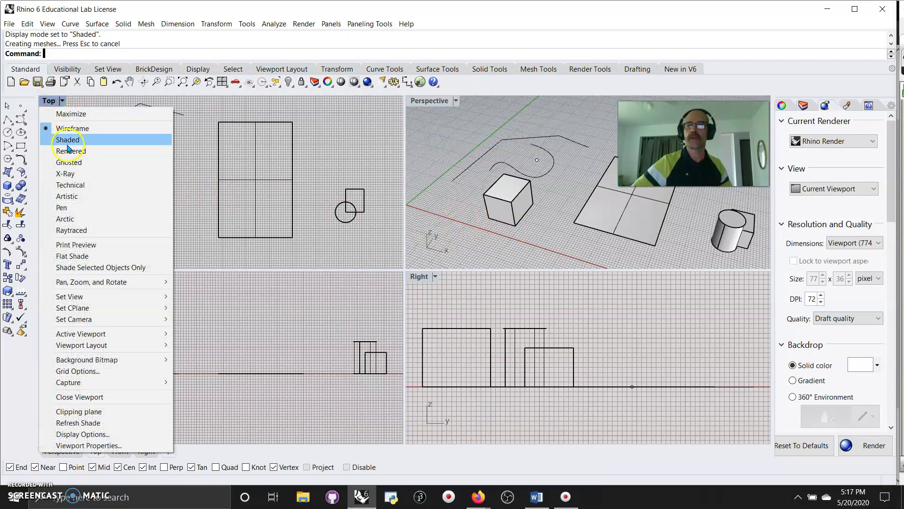
left_click(66, 145)
left_click(49, 101)
left_click(65, 181)
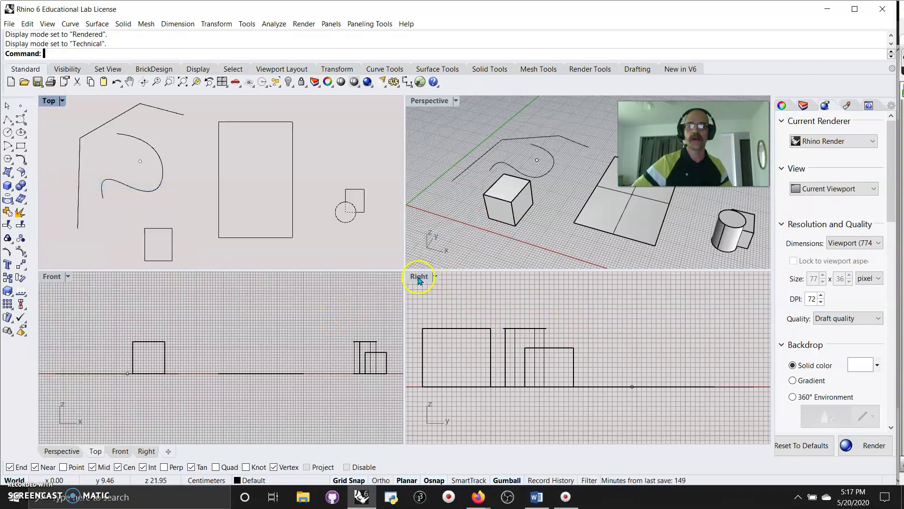
Step: Set the Right viewport to Pen display and the Front viewport to Artistic display
left_click(419, 278)
left_click(462, 241)
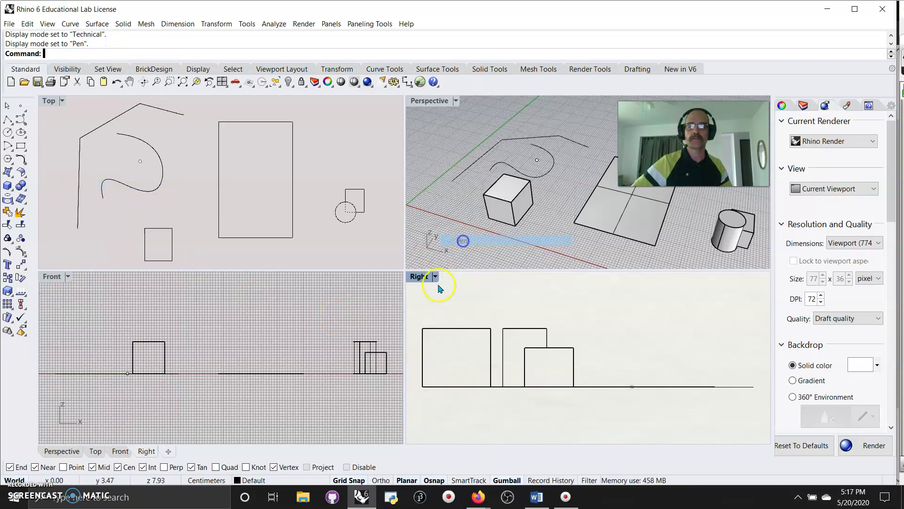
left_click(60, 281)
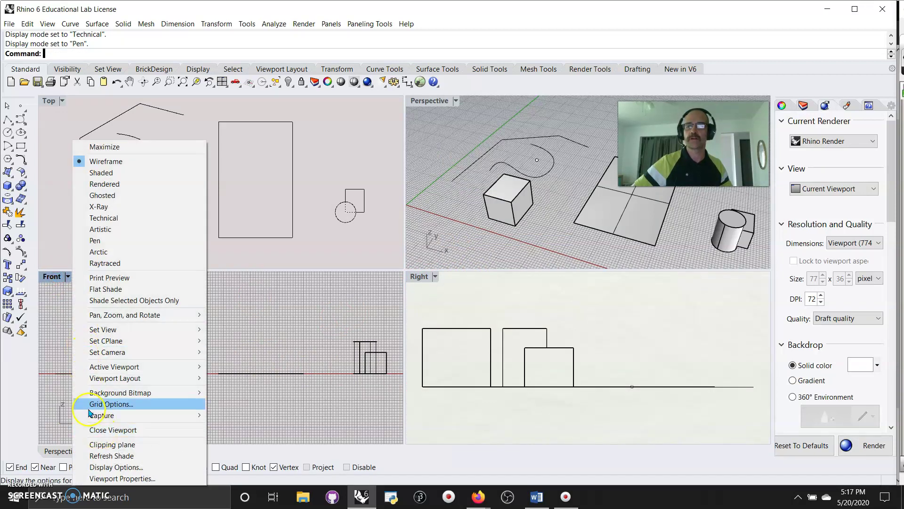
left_click(99, 230)
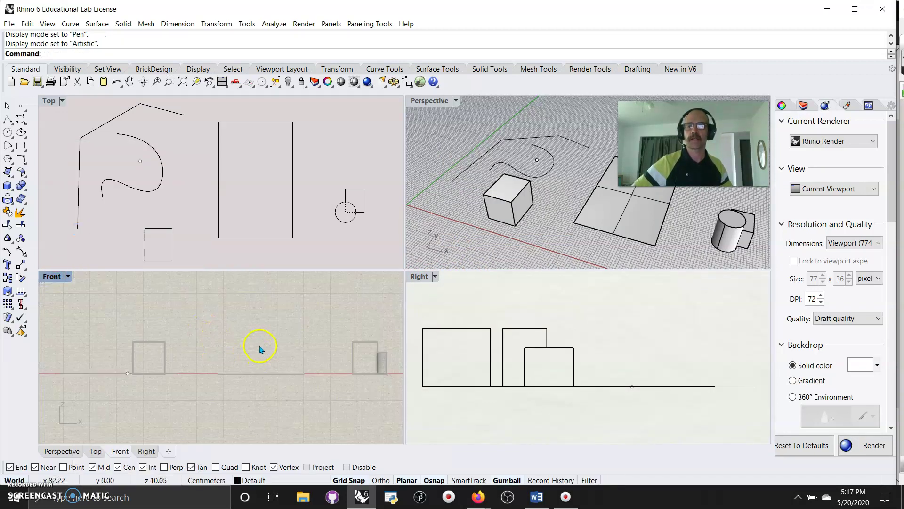
right_click_drag(258, 357, 232, 365)
right_click_drag(448, 222, 490, 234)
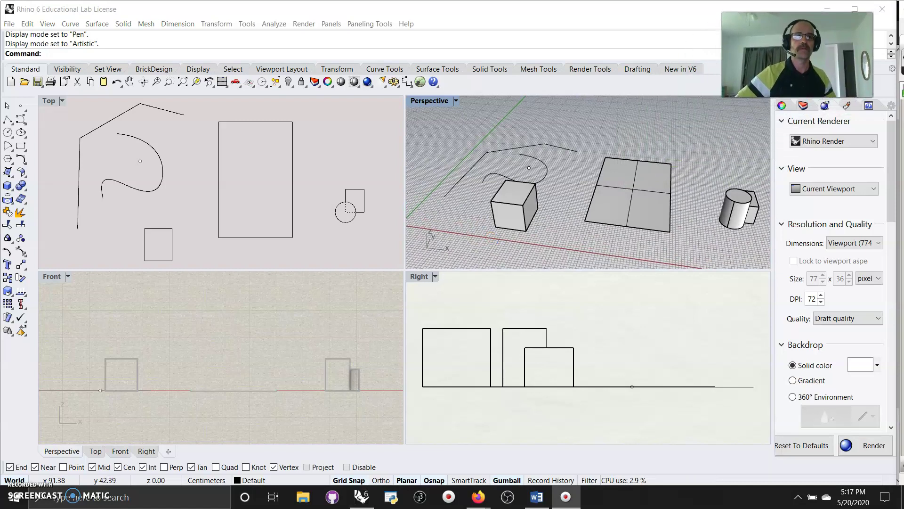
right_click_drag(551, 238, 530, 233)
Step: Widen the settings area and review the viewport properties, the layer list and the rendering settings
left_click_drag(774, 261, 633, 263)
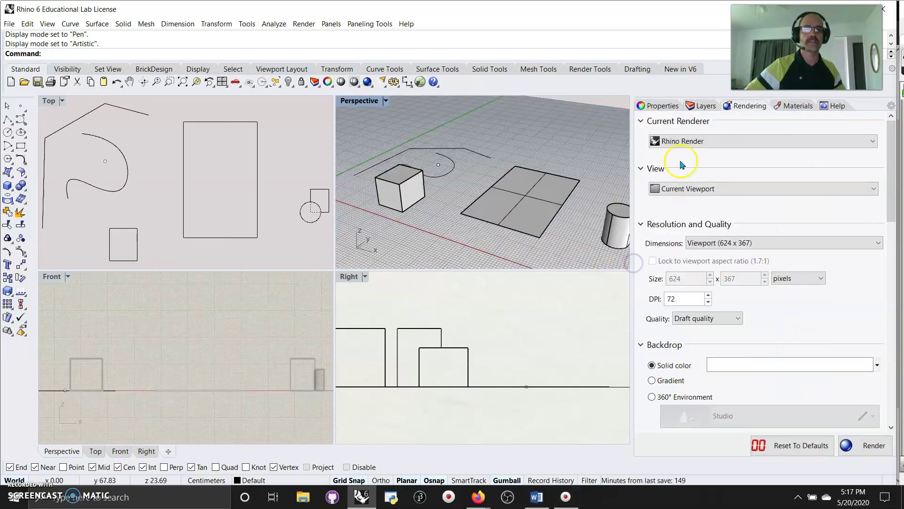
left_click(654, 106)
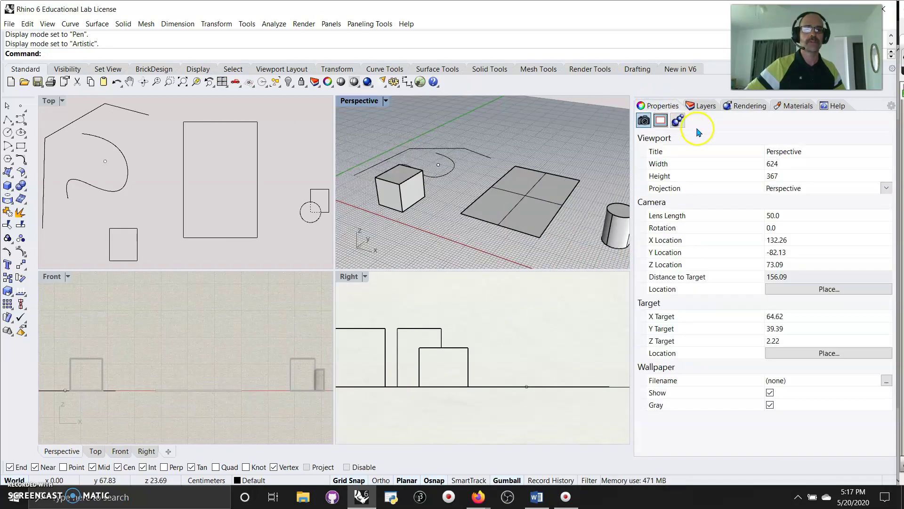
left_click(702, 106)
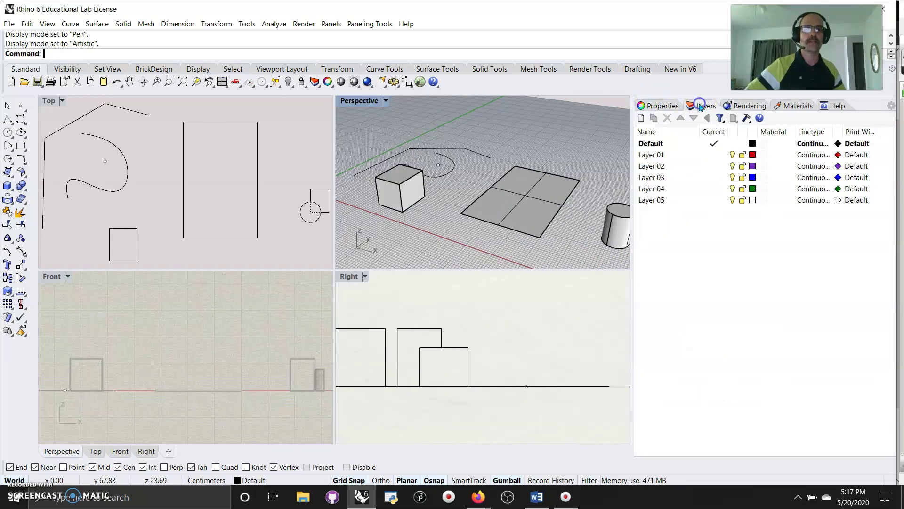
left_click(748, 108)
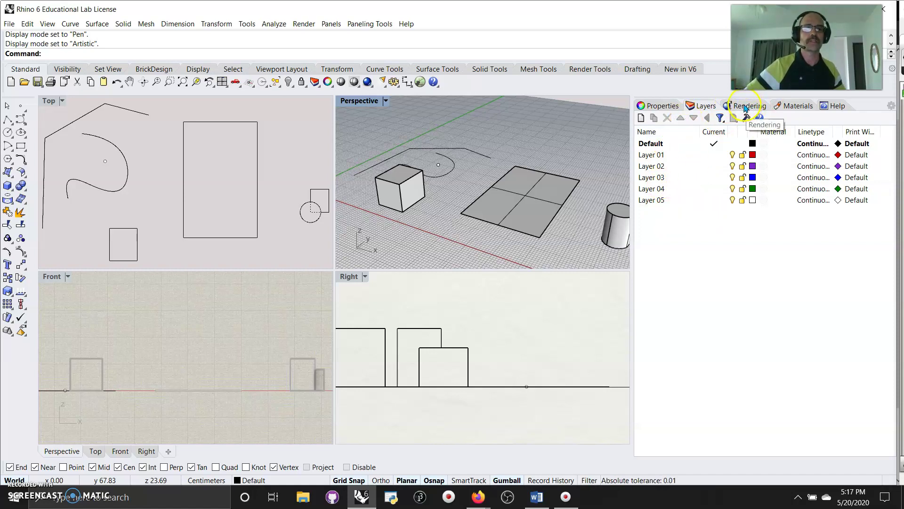
left_click(744, 110)
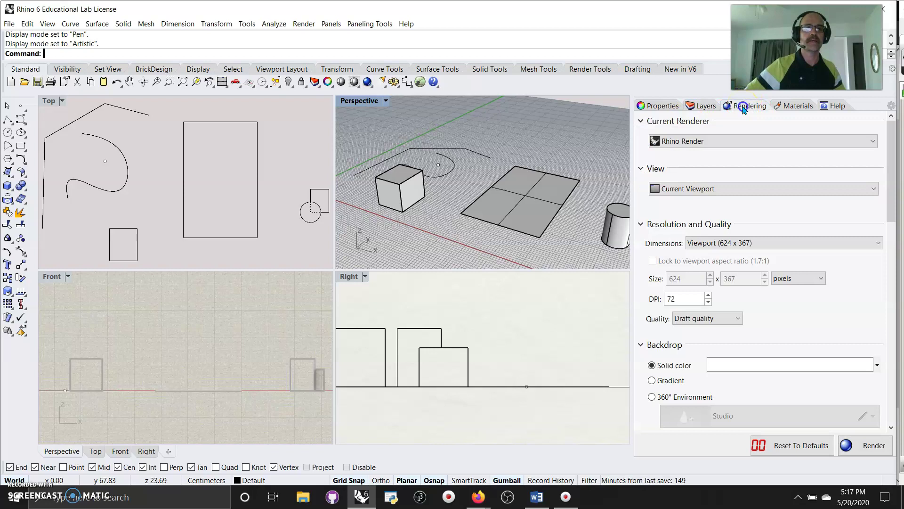
scroll(728, 363, "down", 3)
scroll(735, 330, "up", 3)
Step: Add a new Metal material to the model and view its color choices without changing the color
left_click(793, 106)
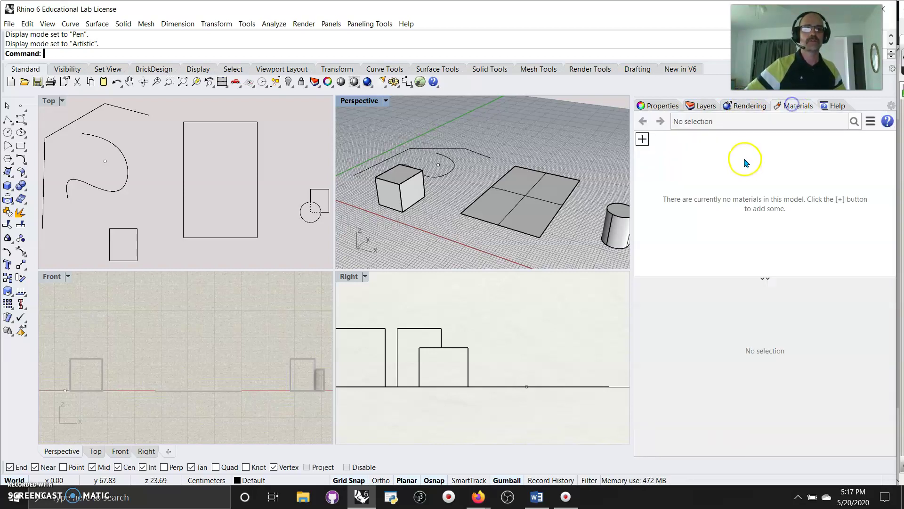
left_click(642, 139)
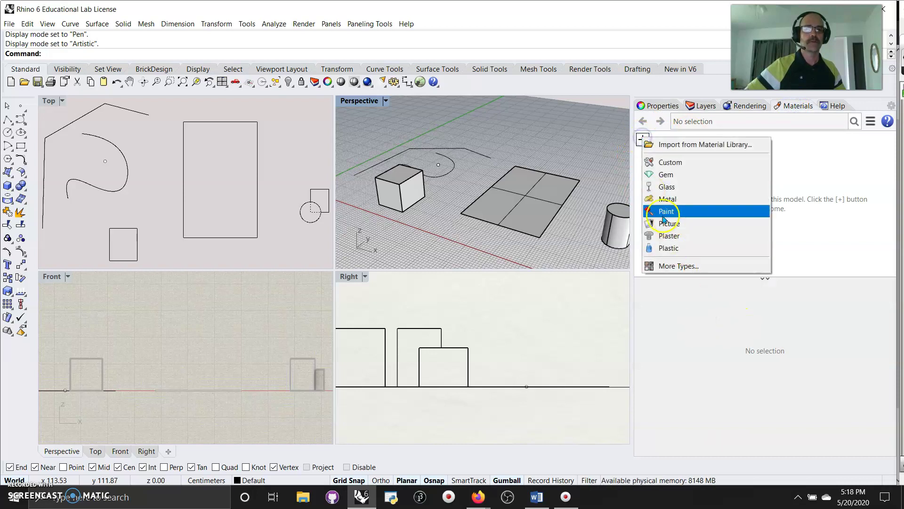
left_click(667, 198)
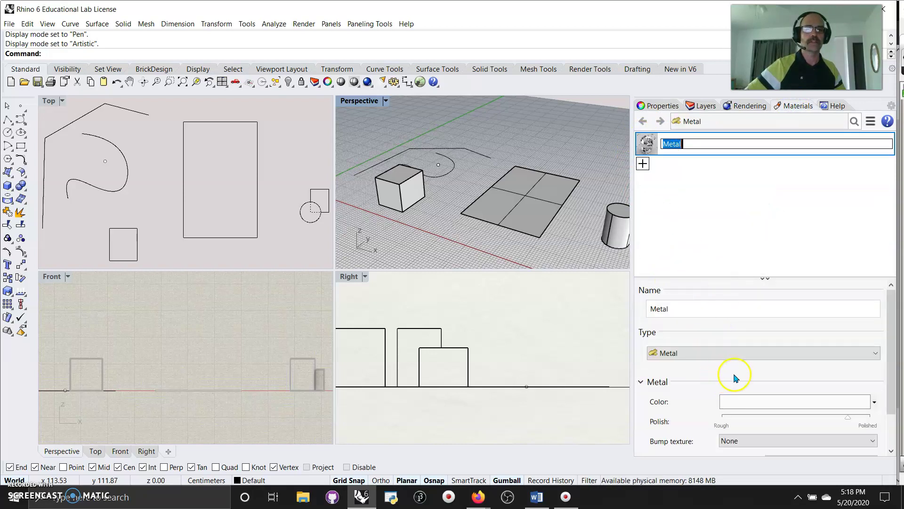
left_click(775, 403)
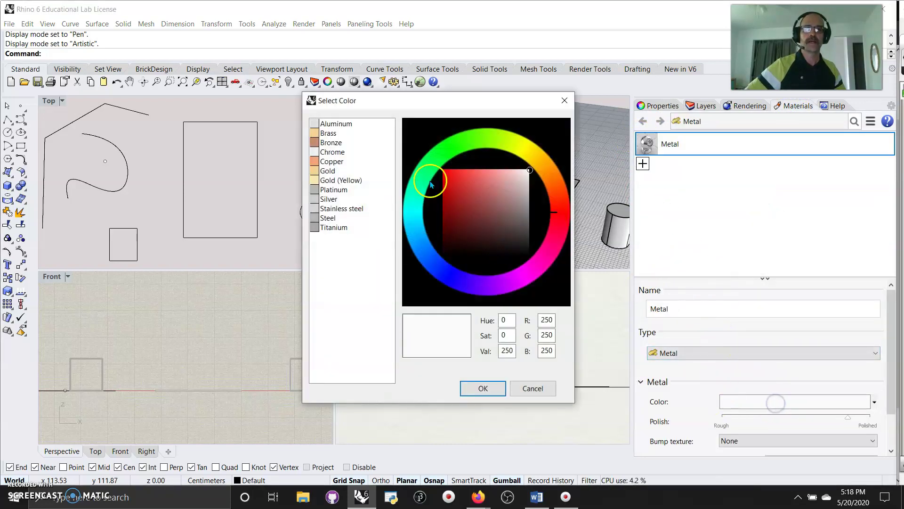
left_click(565, 100)
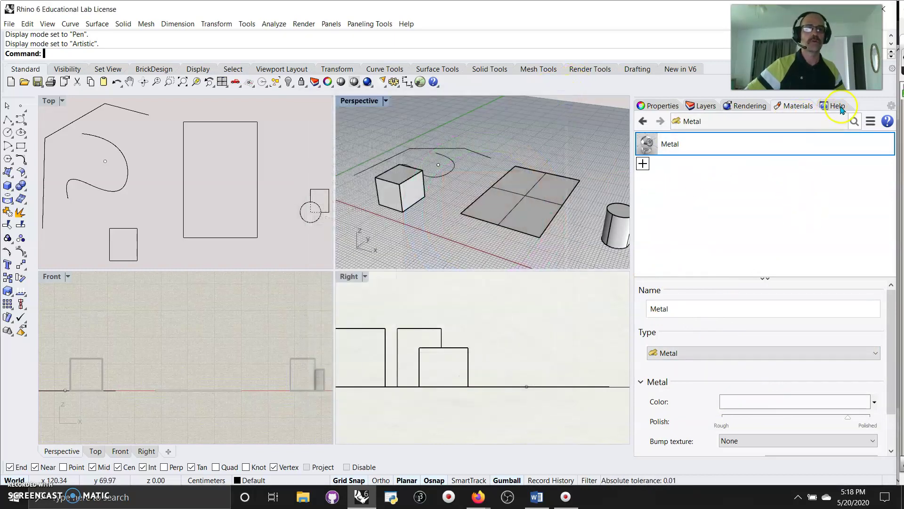
Step: Show the auto-updating help in a narrower area, start the Box command to view its instructions, and cancel it
left_click(837, 106)
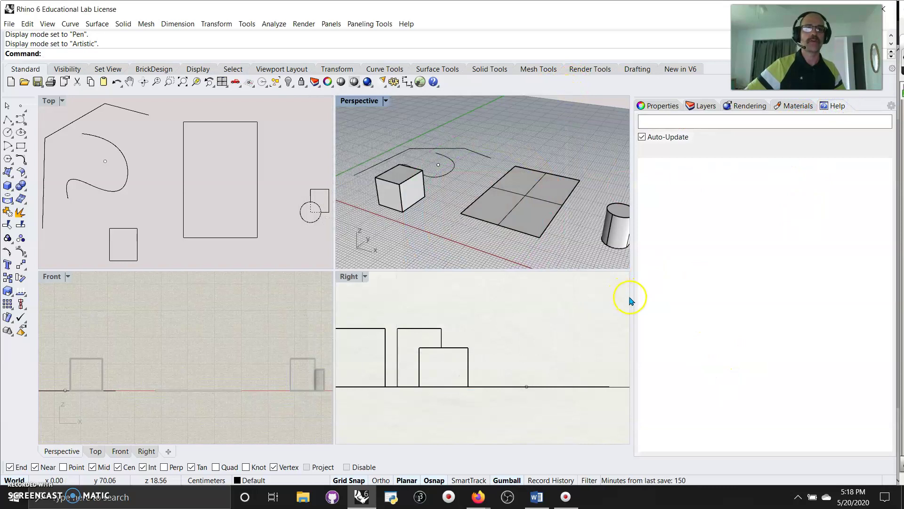
left_click_drag(632, 299, 763, 305)
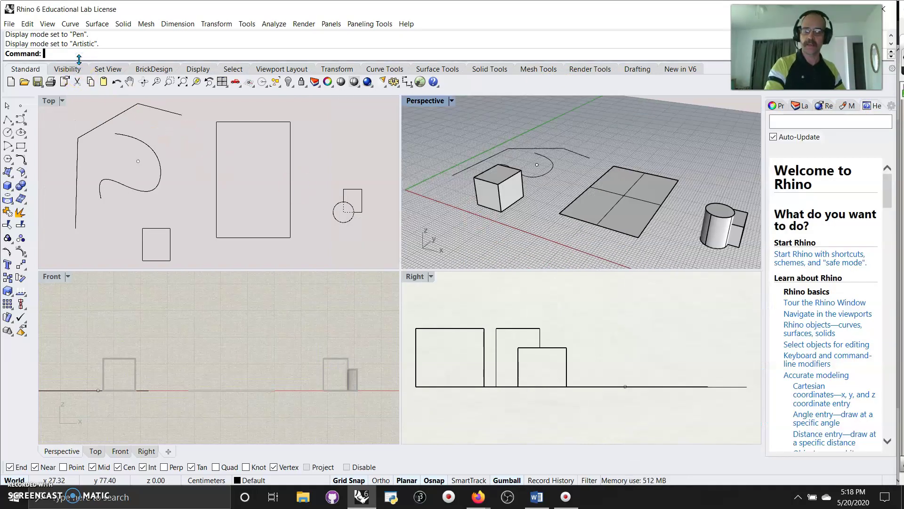
type("Box")
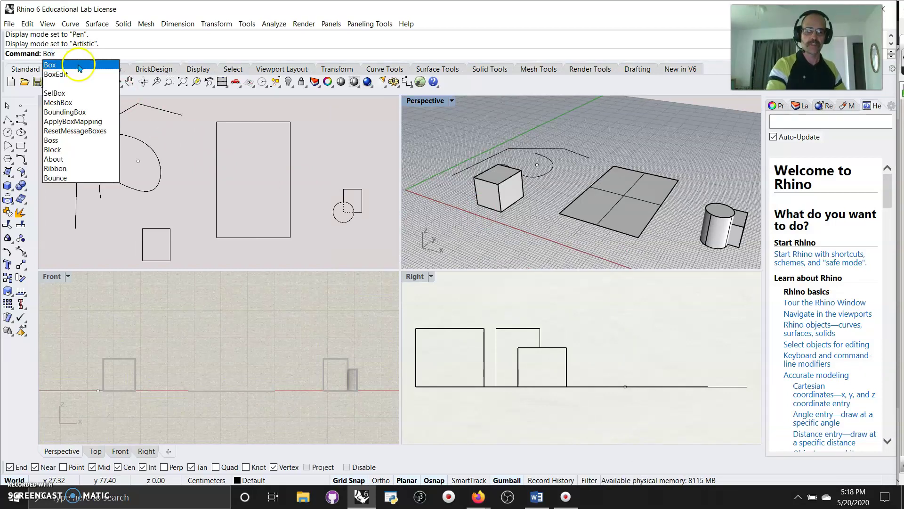
key("Return")
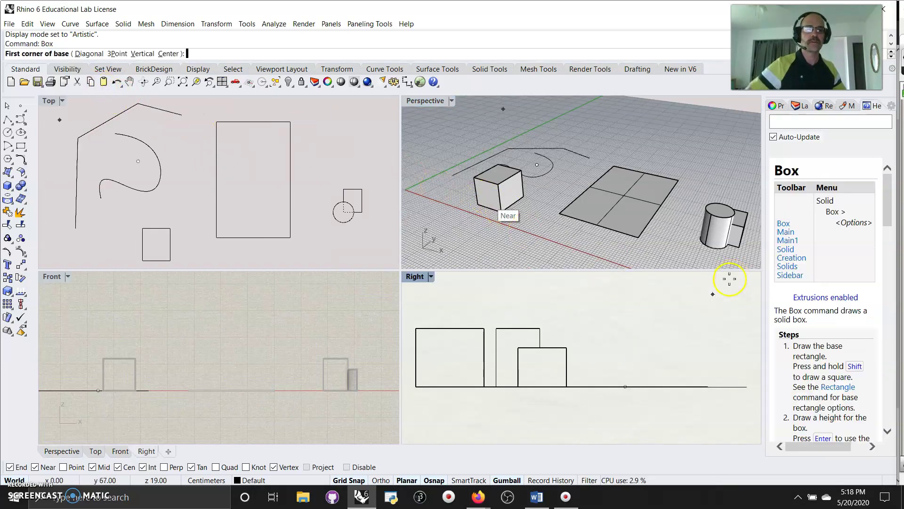
mouse_move(763, 304)
left_mouse_down()
mouse_move(742, 304)
mouse_move(759, 305)
left_mouse_up()
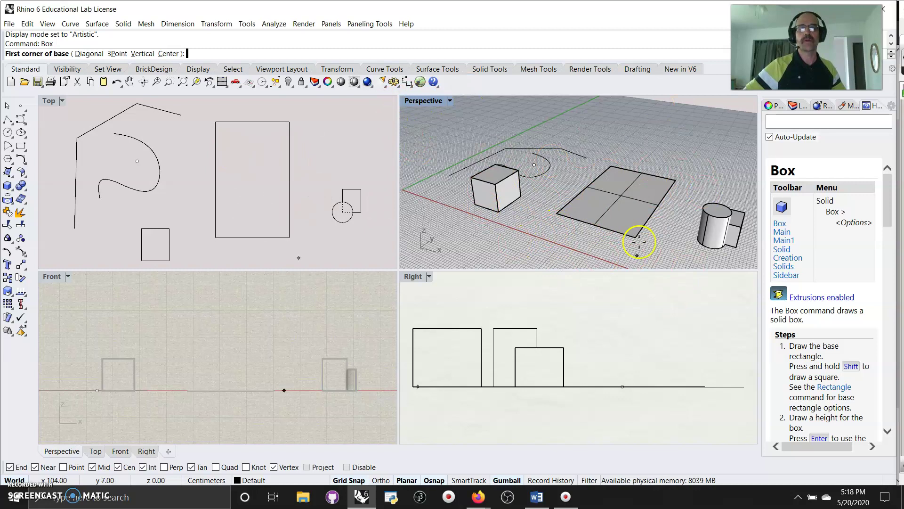
right_click(515, 240)
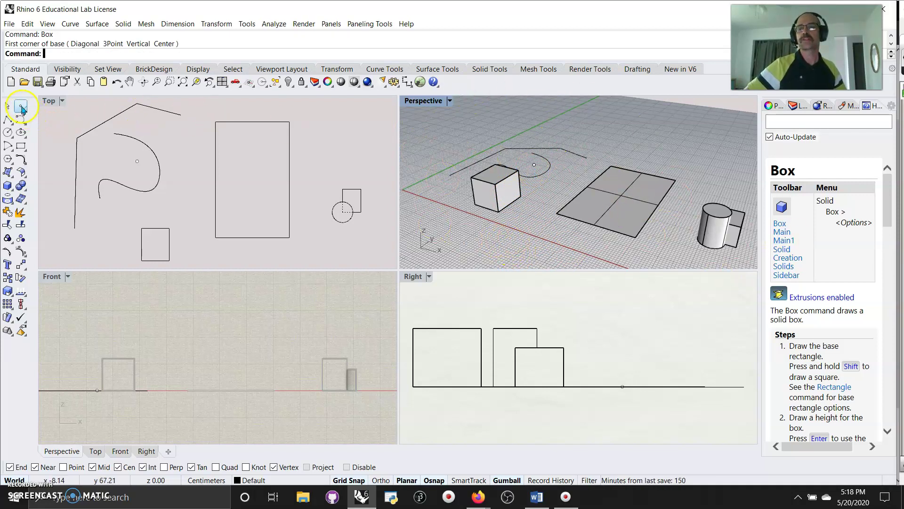
Step: Widen the main tool palette beside the viewports so its tools spread over more columns
left_click_drag(37, 278, 90, 262)
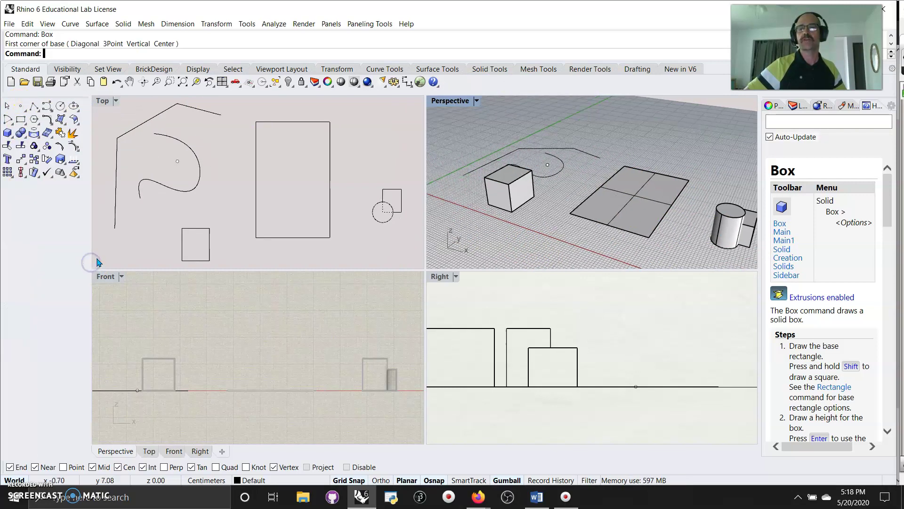
Step: Narrow the main tool palette beside the viewports to two columns
left_click_drag(38, 254, 38, 255)
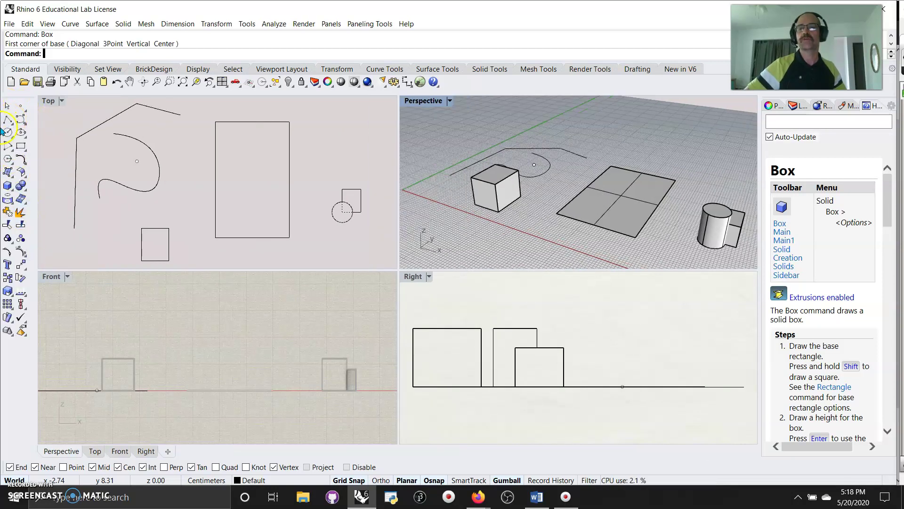
Step: Place a single point object inside the freeform curve in the Top viewport, and try undoing and redoing it
left_click(20, 106)
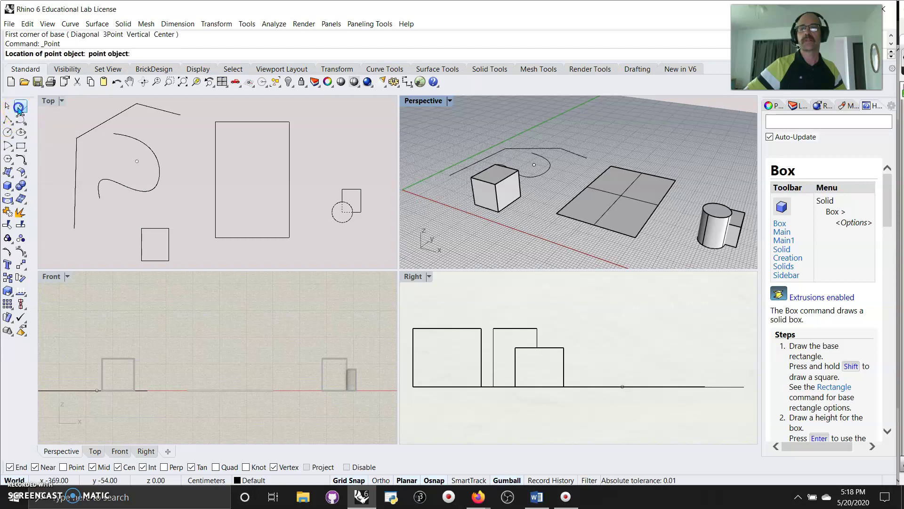
left_click(111, 161)
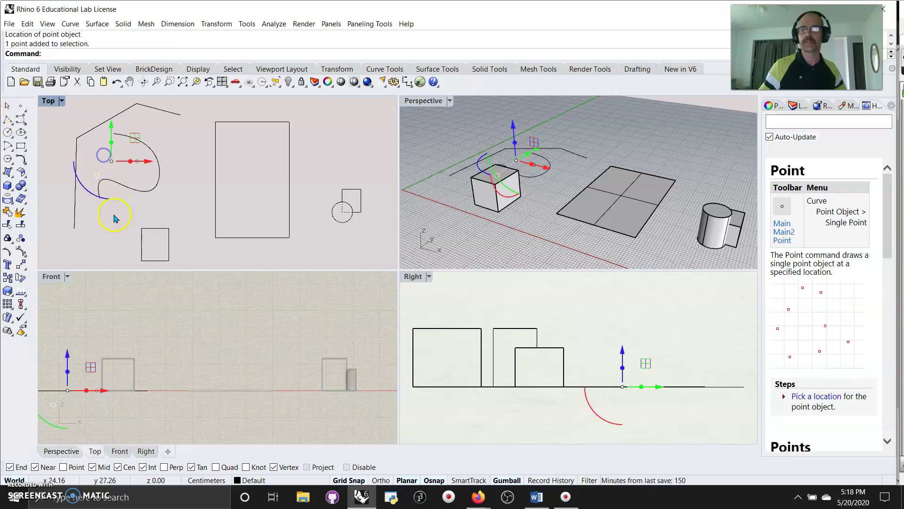
key("ctrl+z")
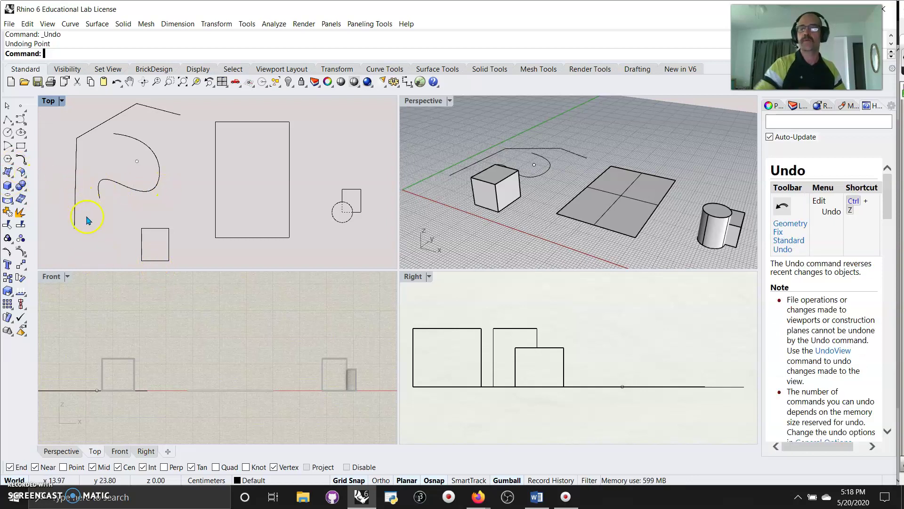
key("ctrl+y")
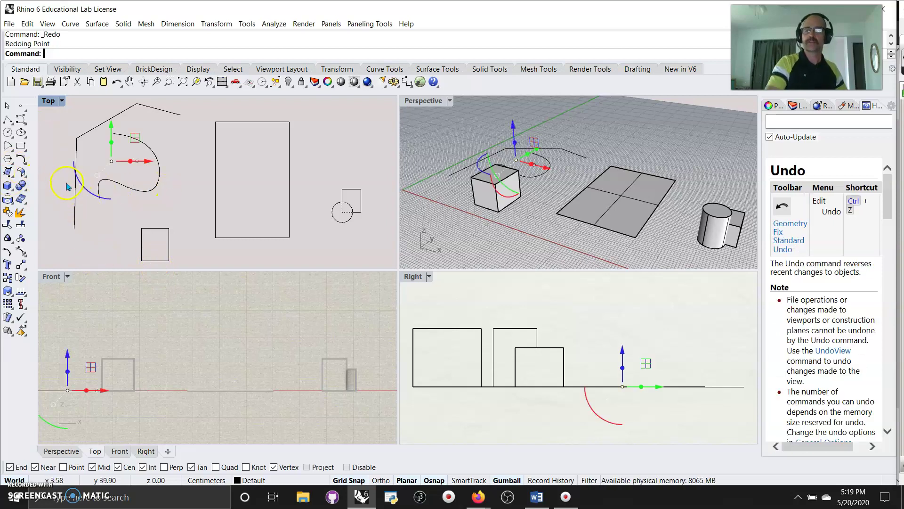
key("ctrl+z")
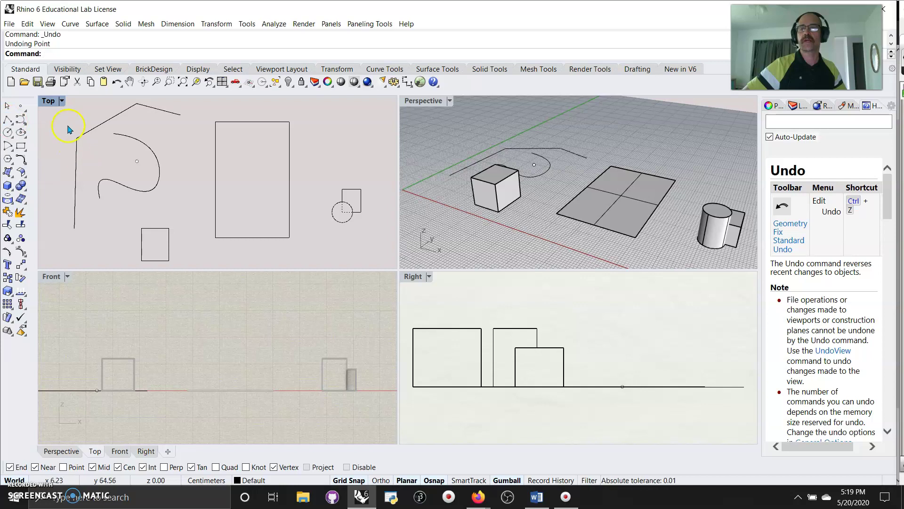
Step: Show the Surface Creation tools as a floating palette over the viewports to view them, and close the palette
left_click(20, 161)
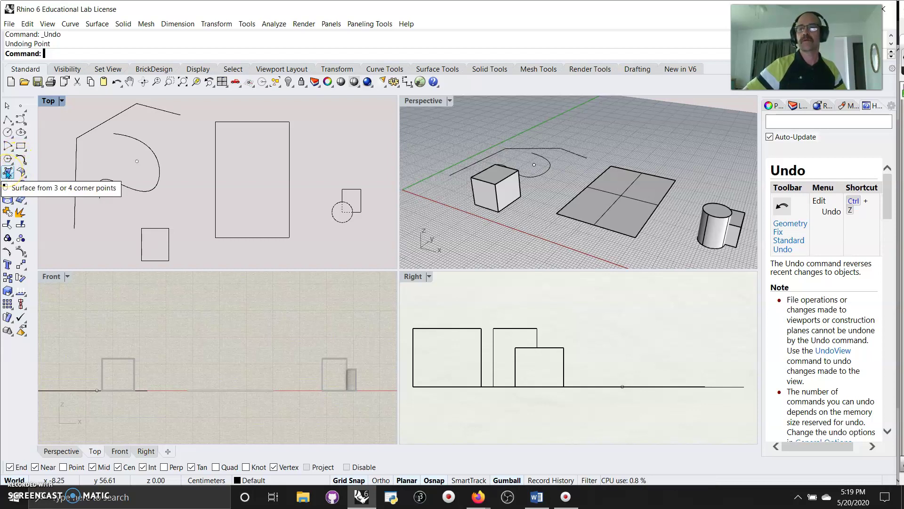
left_click(9, 173)
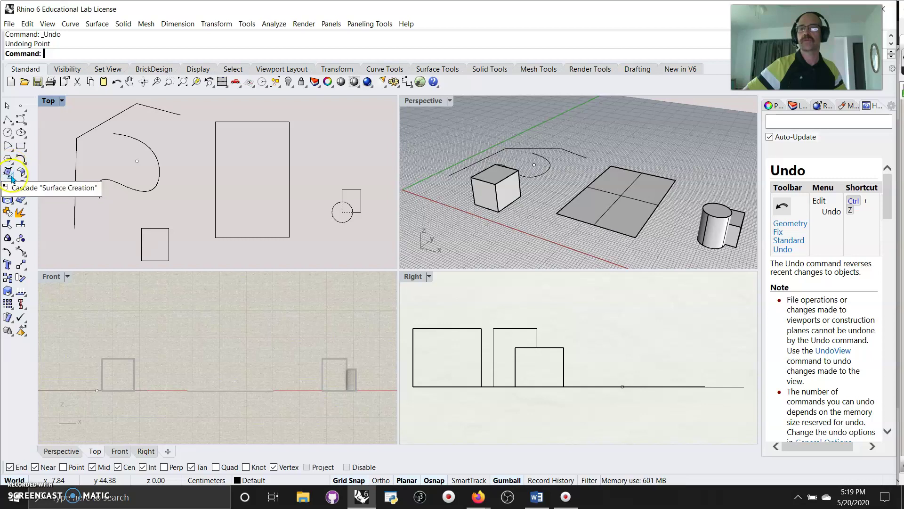
left_click(12, 178)
left_click_drag(55, 172, 373, 113)
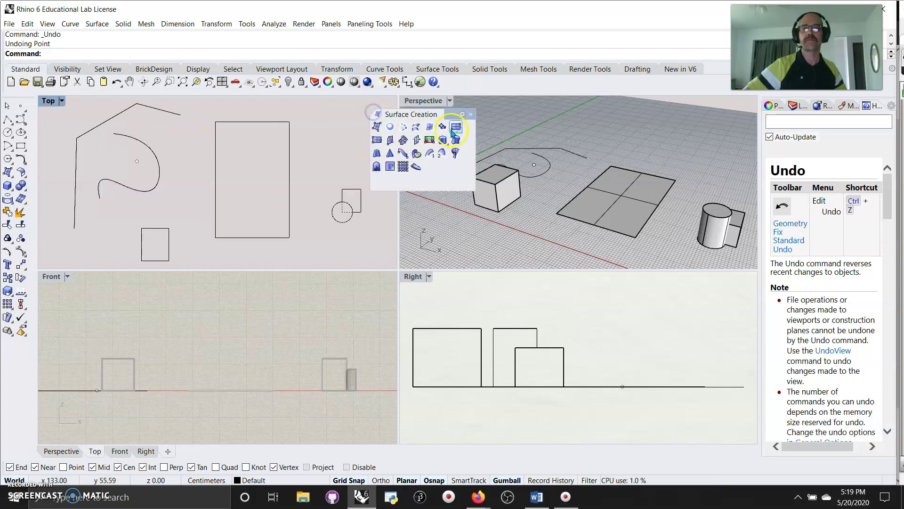
left_click(470, 114)
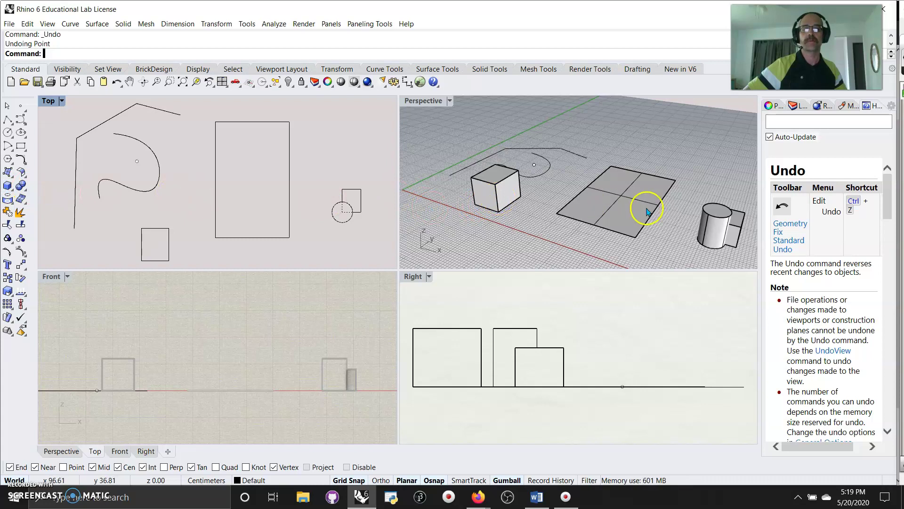
Step: Subtract the cylinder from the small overlapping box in the Perspective viewport with Boolean Difference
right_click_drag(552, 232, 485, 178)
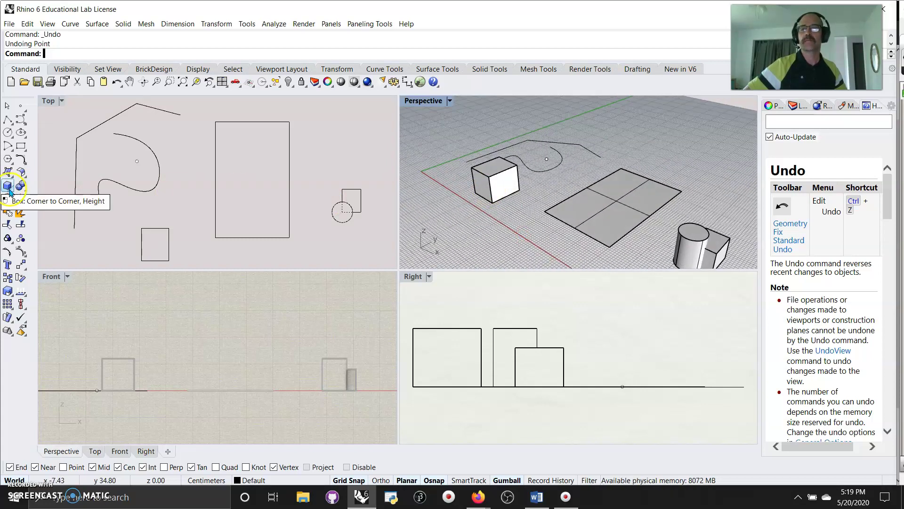
right_click_drag(545, 219, 612, 209)
right_click_drag(710, 234, 718, 240)
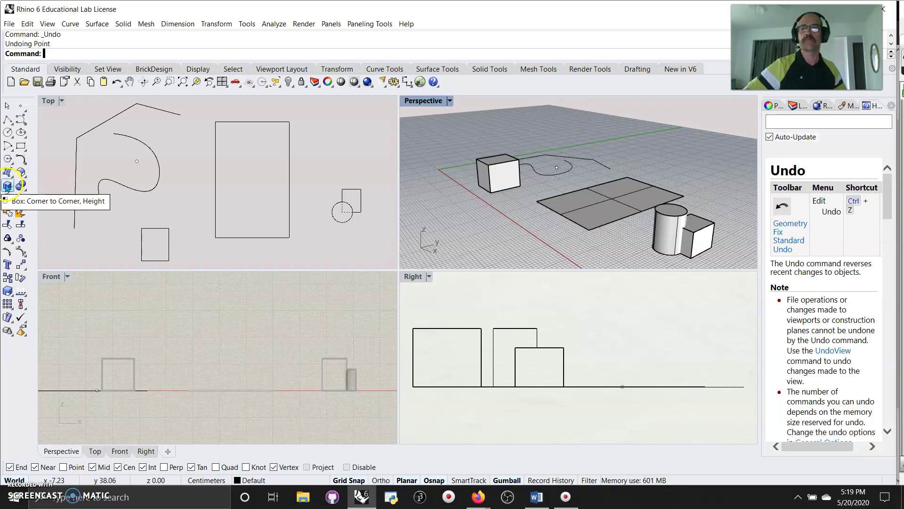
left_click(21, 187)
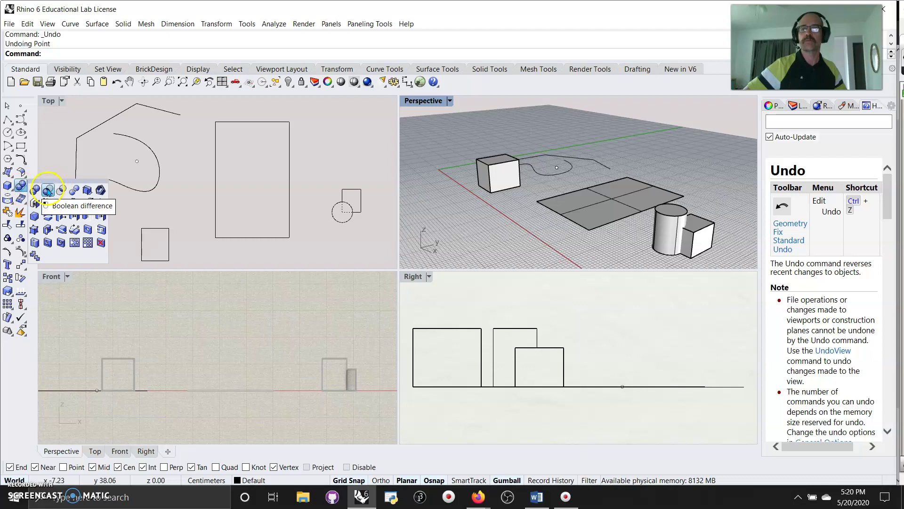
left_click(48, 190)
left_click(701, 240)
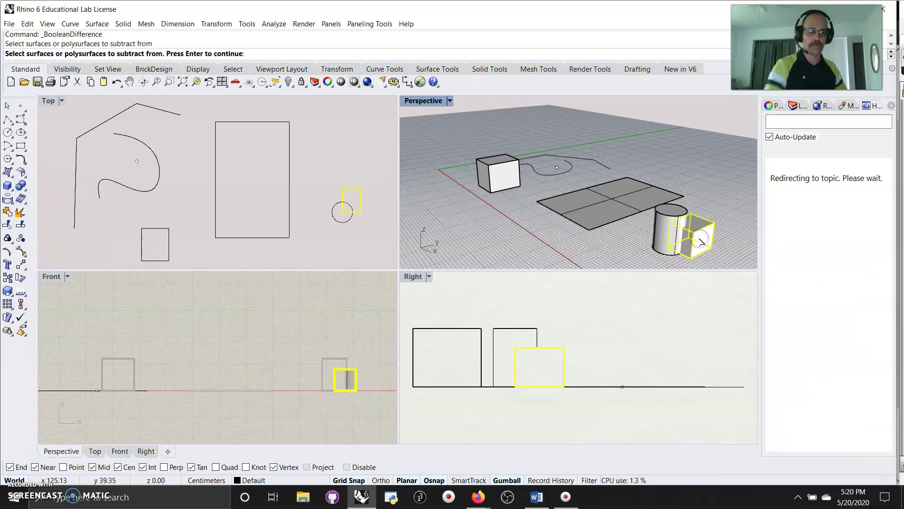
right_click(701, 240)
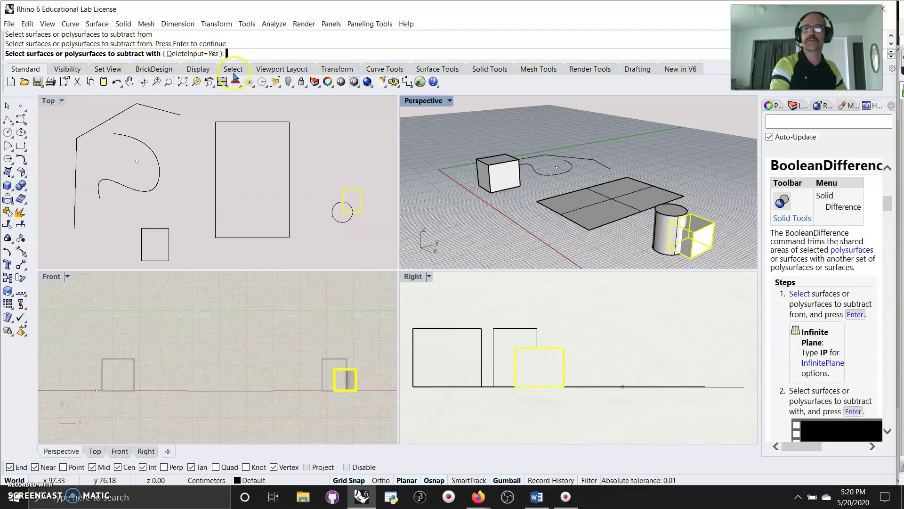
left_click(671, 237)
right_click(693, 268)
Step: Select the solid produced by the Boolean Difference and show its object properties
mouse_move(693, 268)
right_mouse_down()
mouse_move(683, 245)
mouse_move(684, 257)
right_mouse_up()
left_click(684, 257)
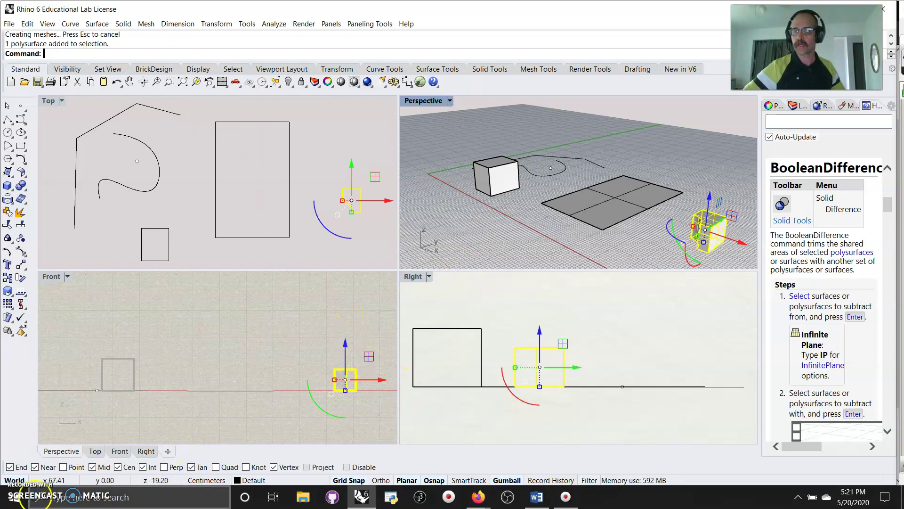
left_click(773, 105)
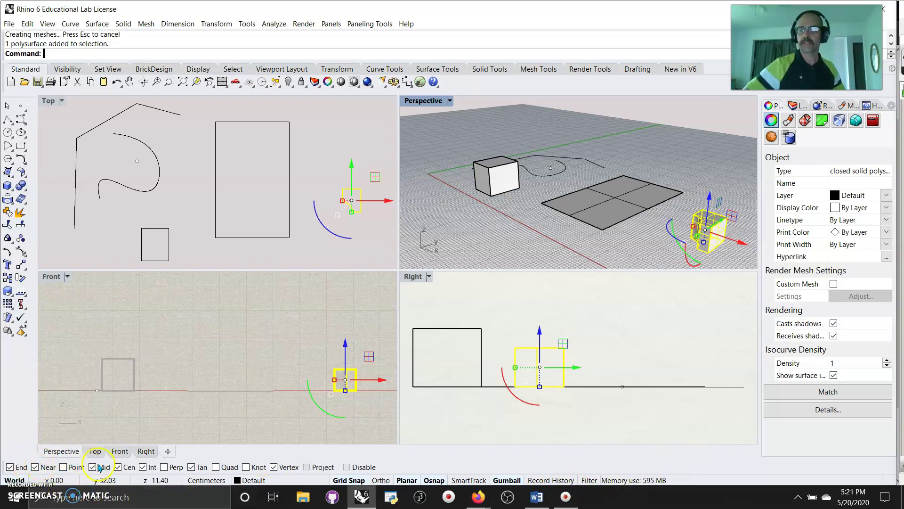
Step: Try the Disable option to suspend all object snaps, and turn the snaps back on
left_click(347, 467)
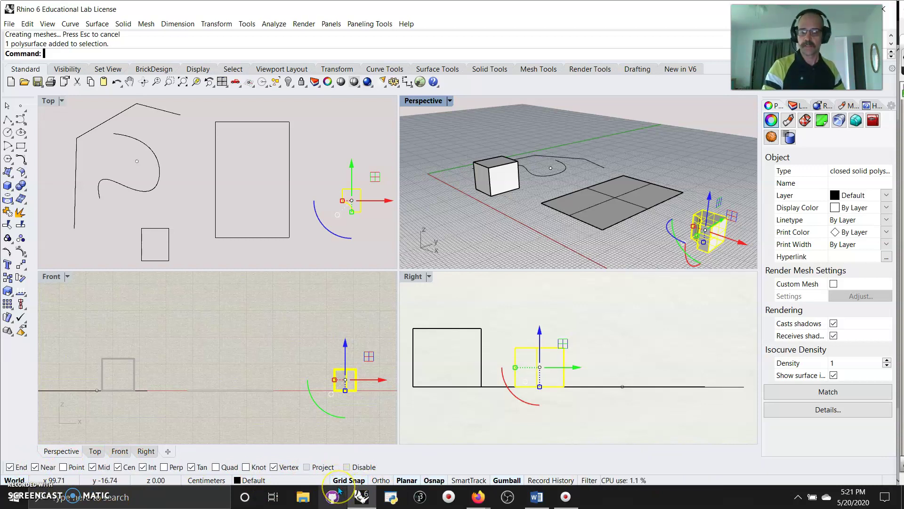
key("alt")
key("alt")
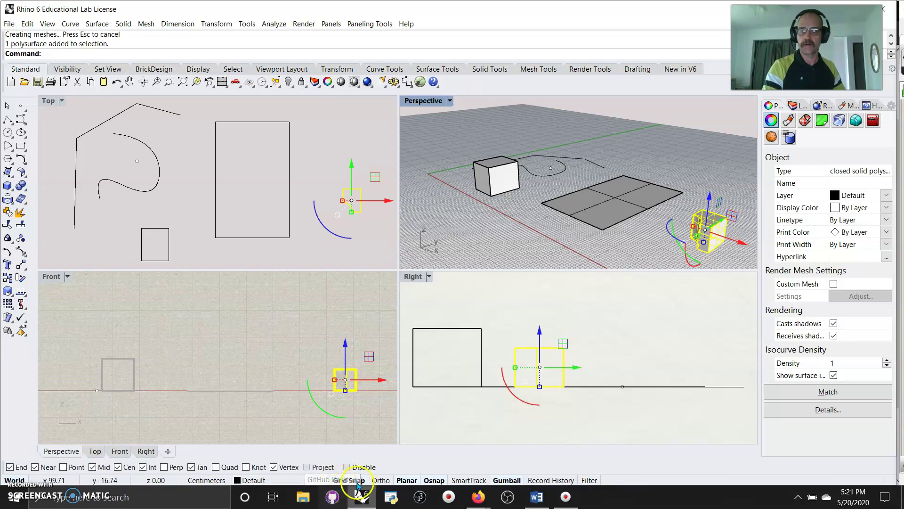
key("alt")
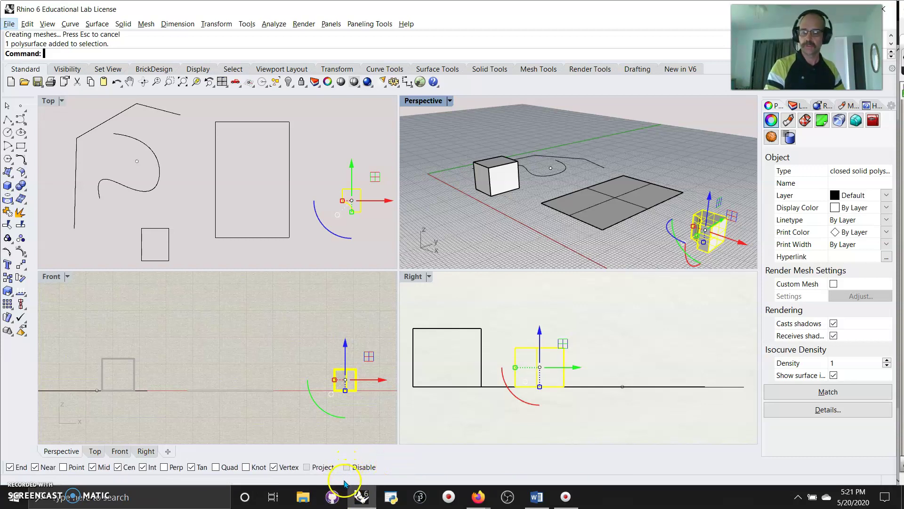
left_click(347, 467)
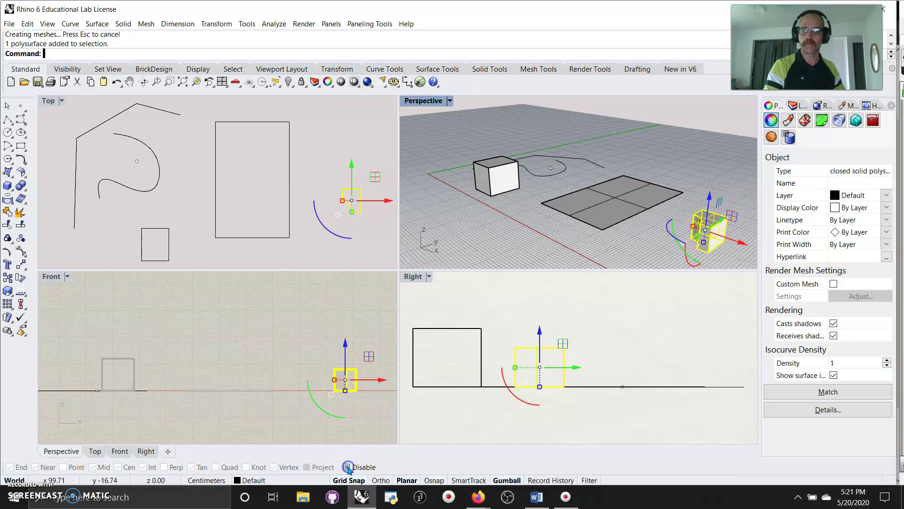
left_click(347, 467)
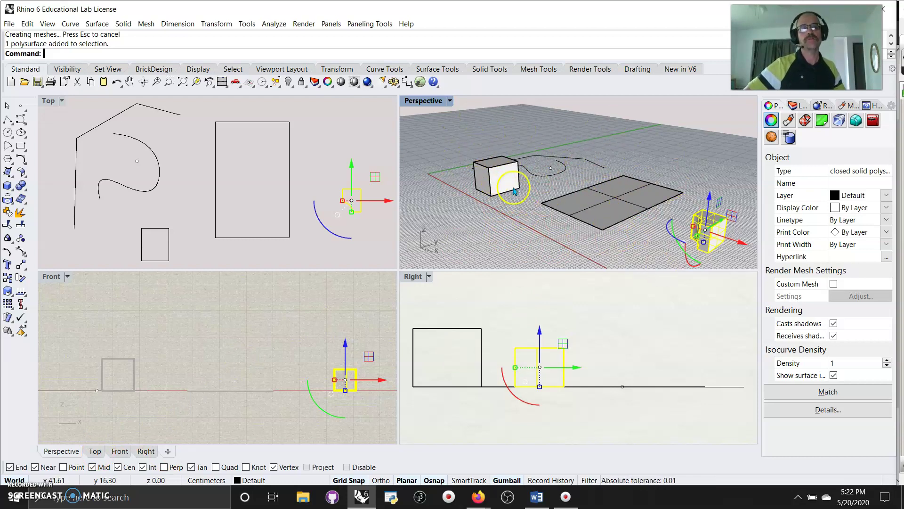
Step: Narrow the Rhino window to uncover Grasshopper beside it, and maximize the Perspective viewport with all the objects in view
left_click_drag(897, 289, 758, 264)
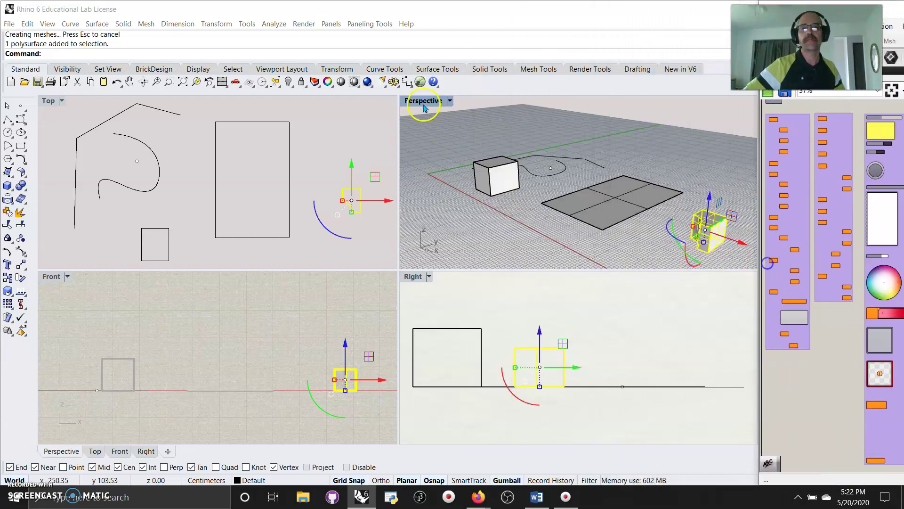
double_click(423, 101)
scroll(483, 351, "down", 5)
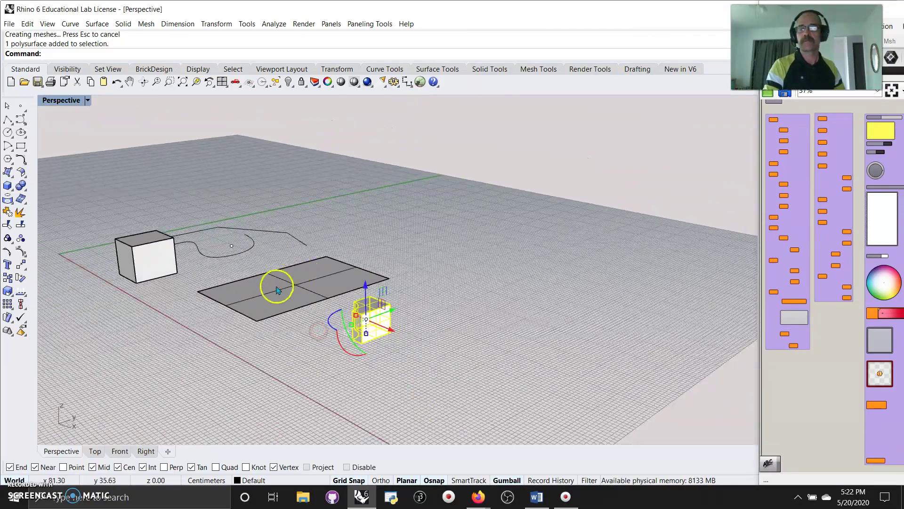
right_click_drag(277, 290, 334, 304)
Step: Split the screen about evenly between Rhino and Grasshopper, clear the object selection and switch to Grasshopper
left_click_drag(758, 286, 445, 292)
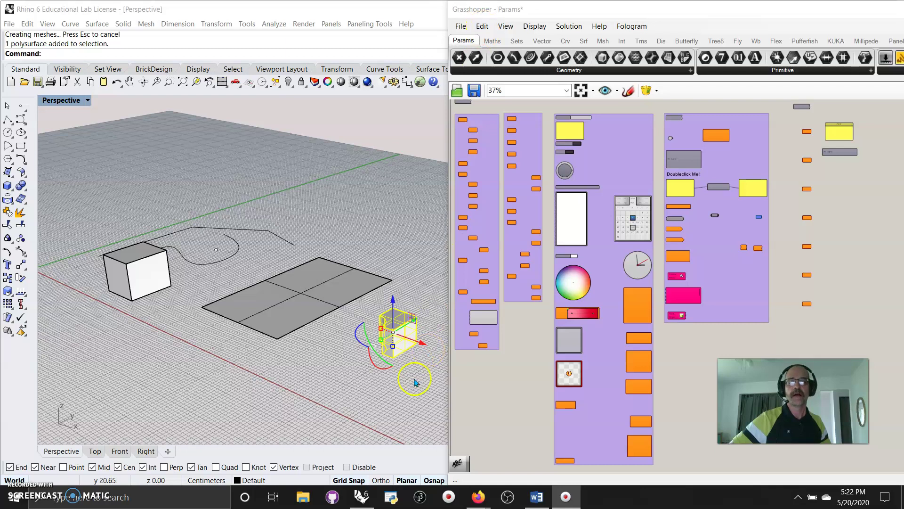
left_click(410, 405)
left_click(840, 14)
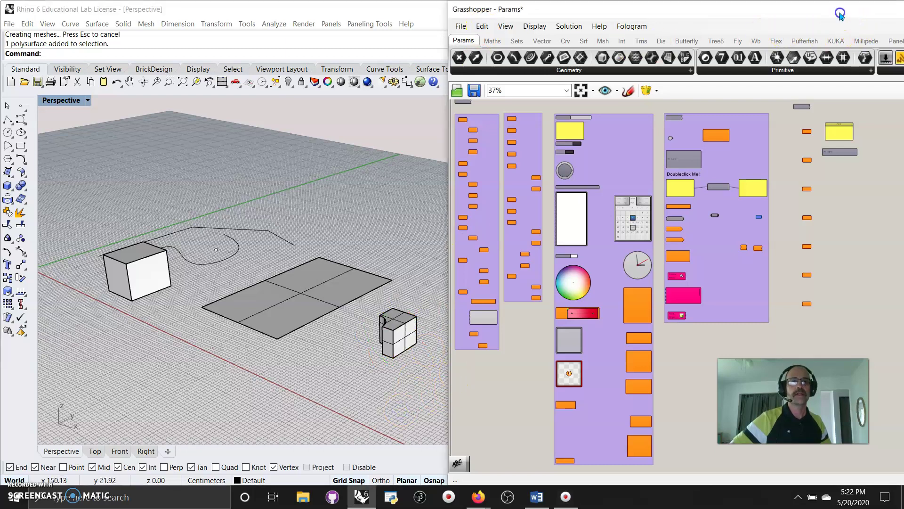